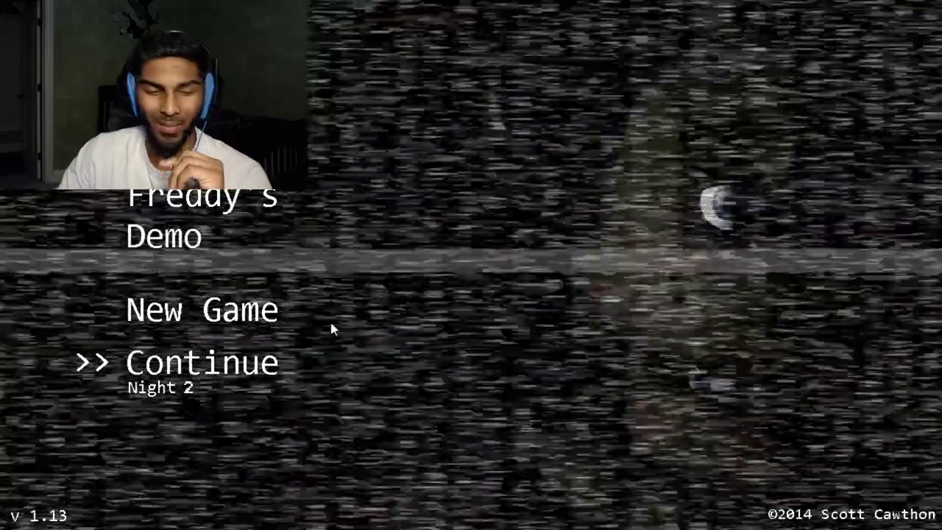
# - Continue the saved game from the main menu to start Night 2
pyautogui.click(170, 364)
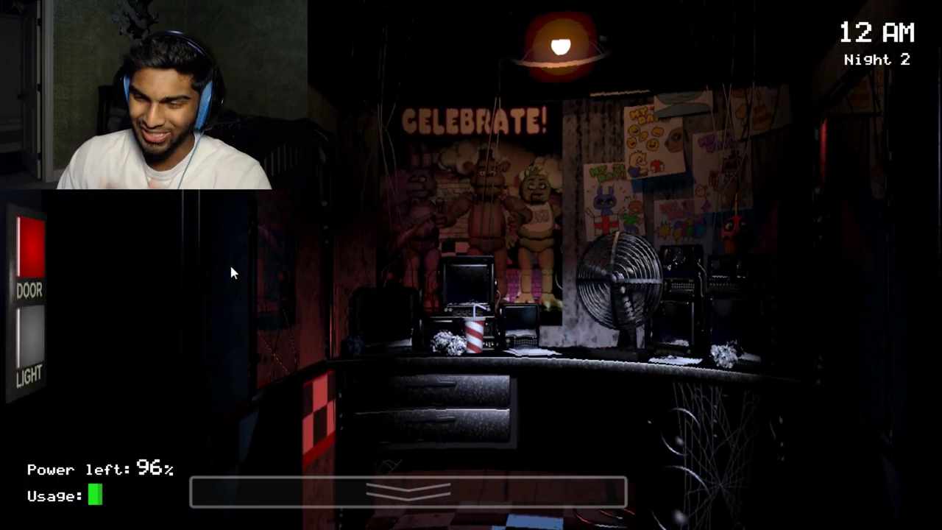
# - Light the left doorway and right hallway, switching each light back off
pyautogui.click(46, 320)
pyautogui.click(45, 324)
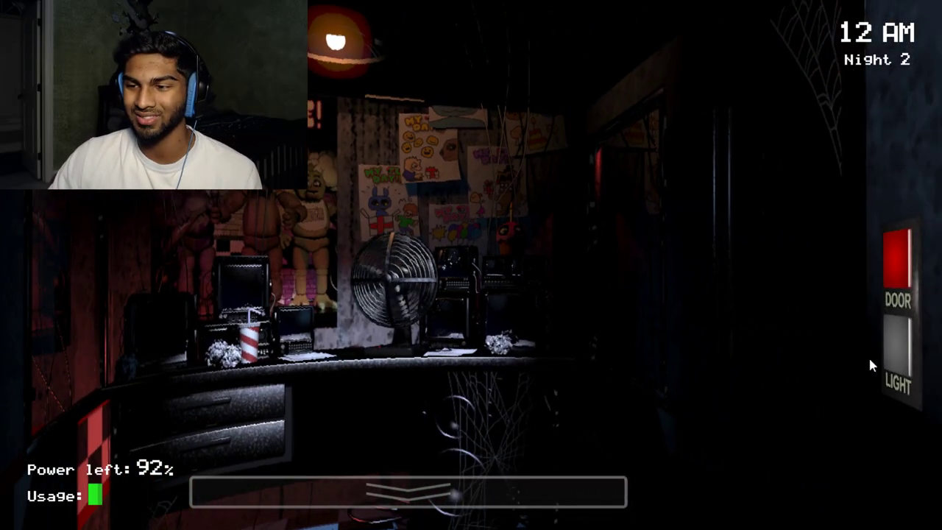
pyautogui.click(909, 359)
pyautogui.click(901, 353)
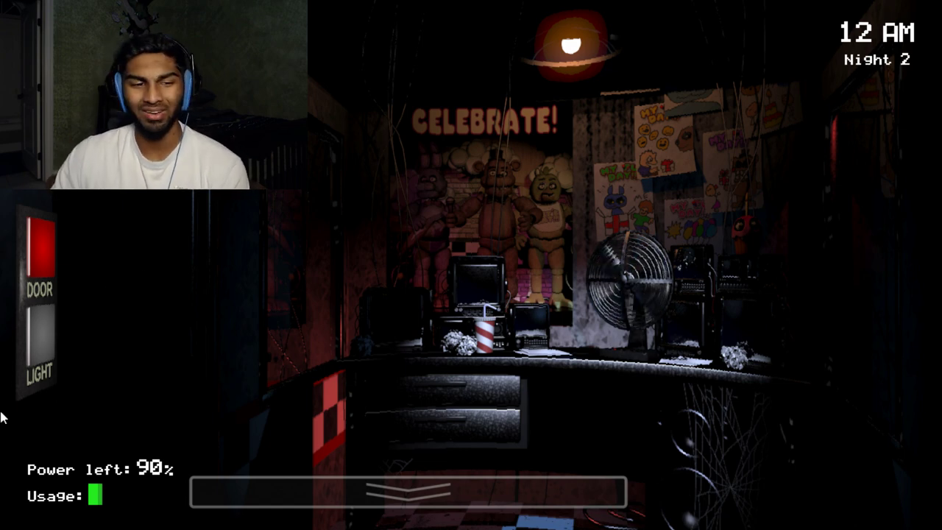
# - Flash the left and right door lights again to recheck both doorways
pyautogui.click(47, 346)
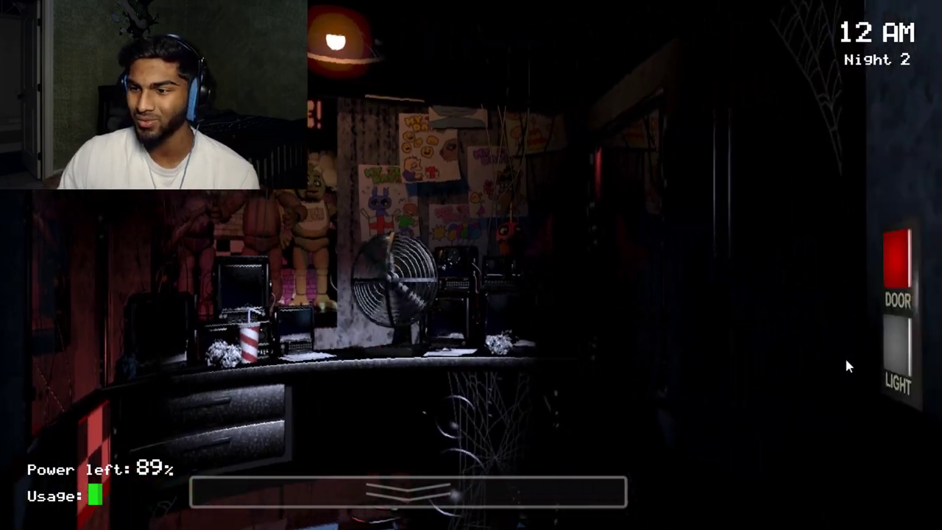
pyautogui.click(886, 344)
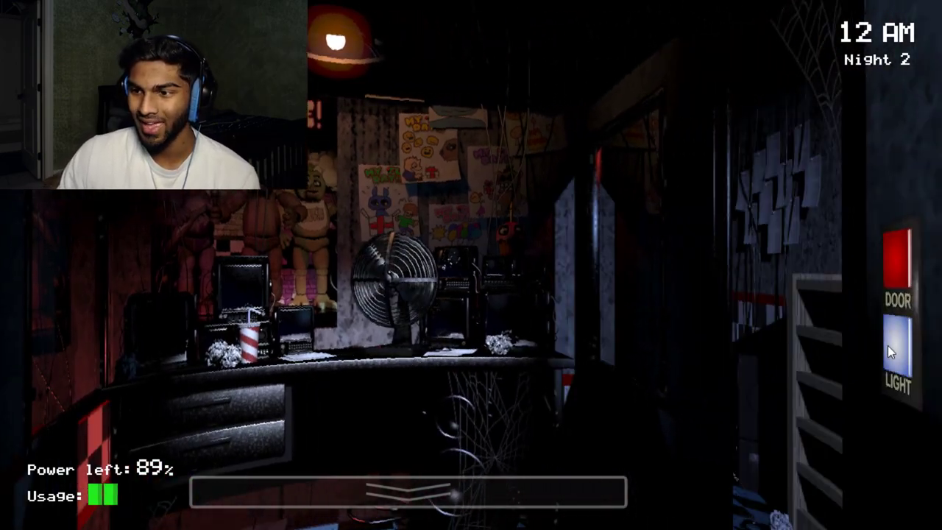
pyautogui.click(888, 346)
pyautogui.moveTo(407, 491)
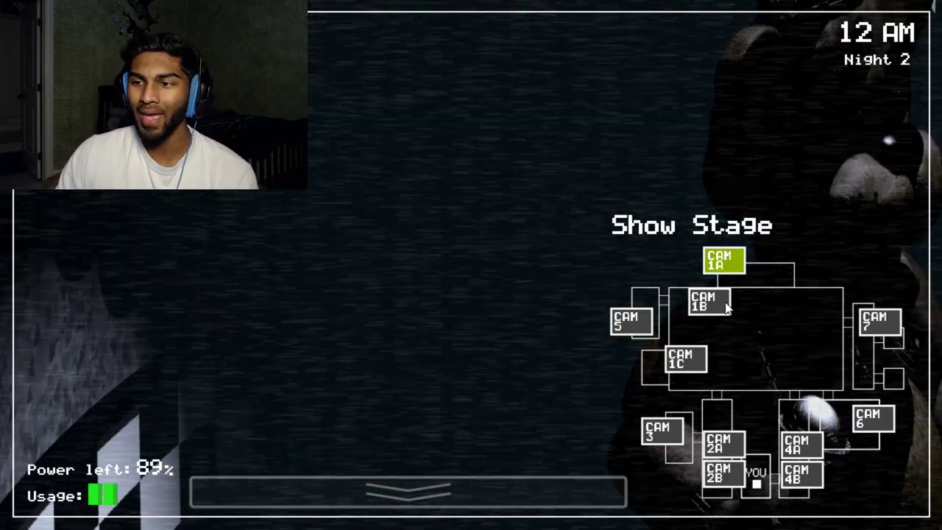
# - Cycle through the Dining Area, Backstage, Pirate Cove, Supply Closet, hall, Kitchen and Restroom cameras
pyautogui.click(710, 303)
pyautogui.click(631, 321)
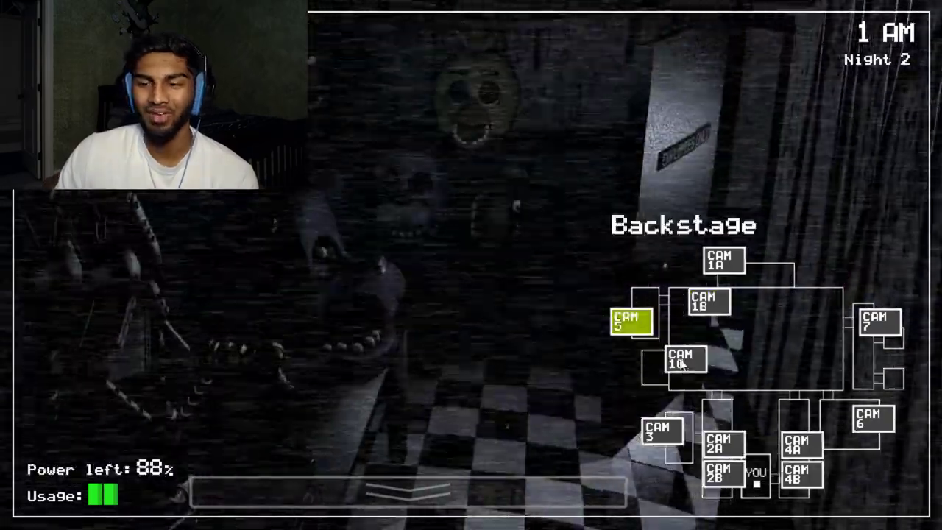
pyautogui.click(686, 359)
pyautogui.click(661, 429)
pyautogui.click(722, 443)
pyautogui.click(723, 473)
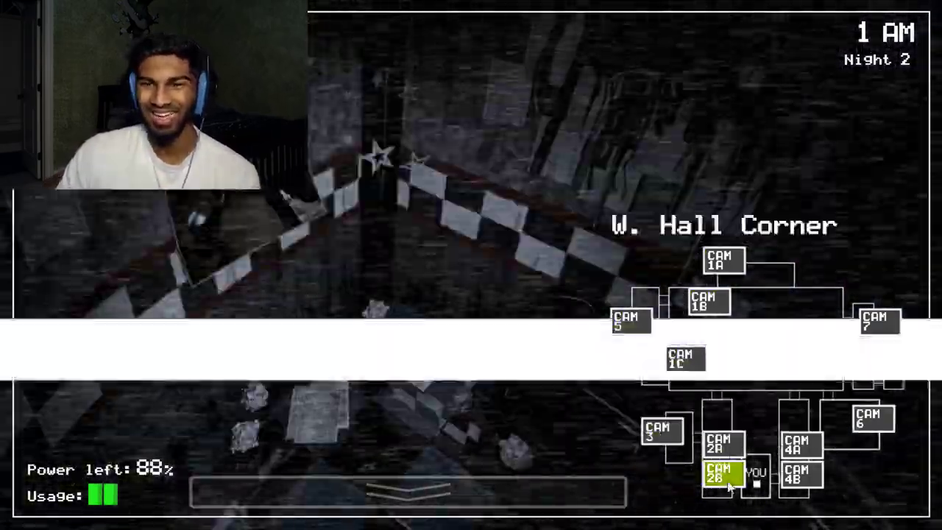
pyautogui.click(800, 444)
pyautogui.click(800, 475)
pyautogui.click(872, 418)
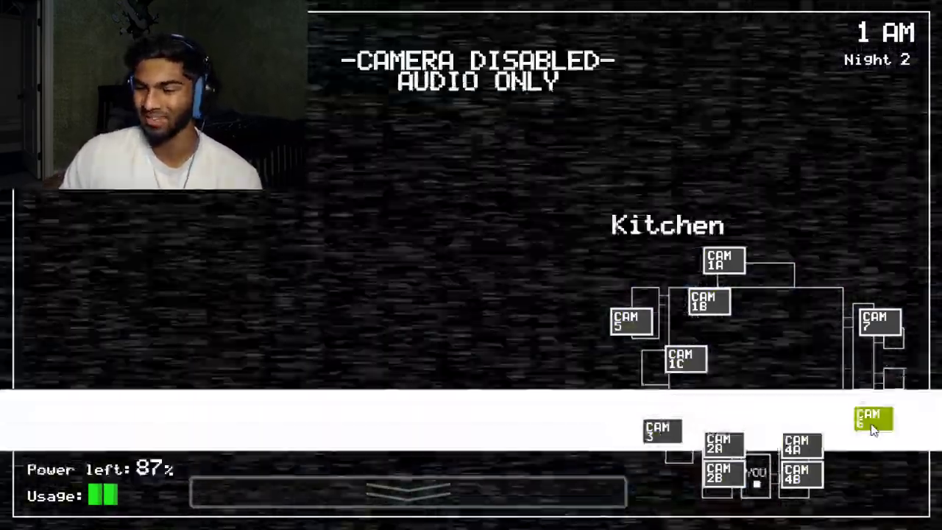
pyautogui.click(877, 322)
# - Check both door lights and the West Hall cameras, then restart Night 2 after losing
pyautogui.click(505, 490)
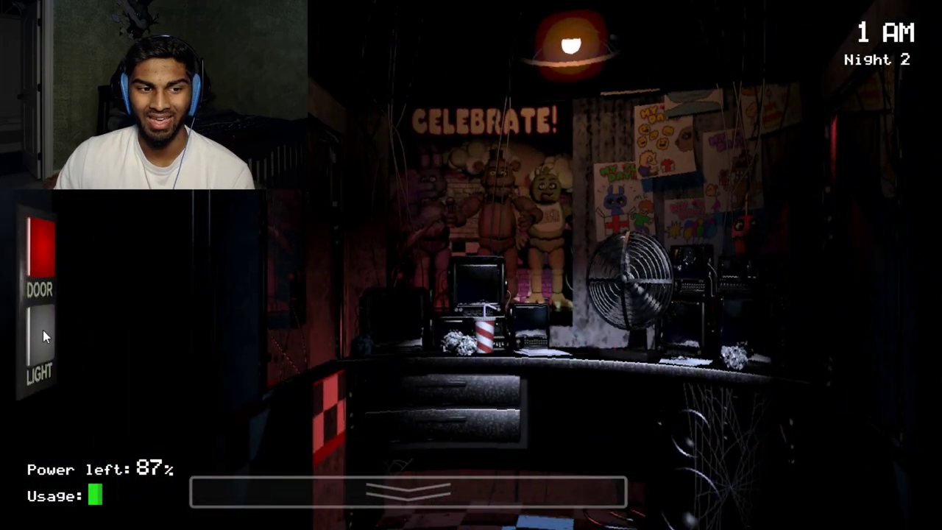
pyautogui.click(42, 330)
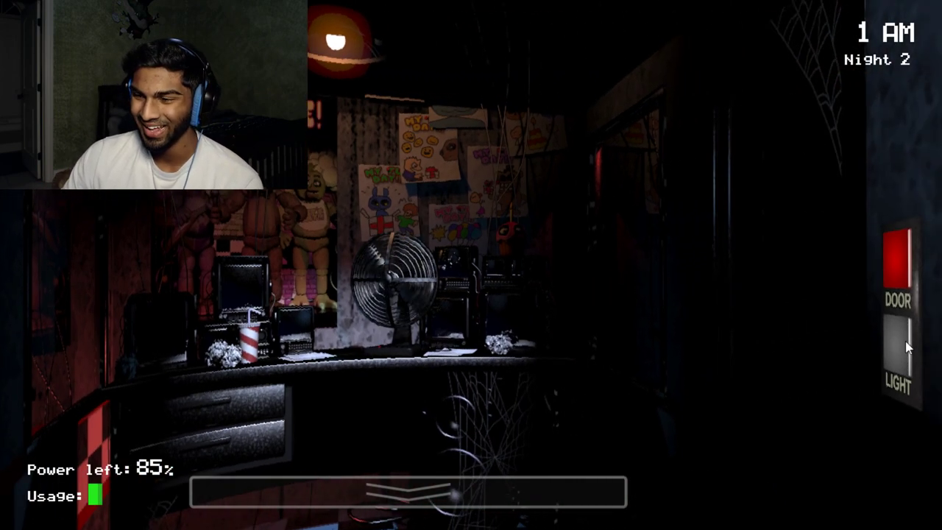
pyautogui.click(907, 350)
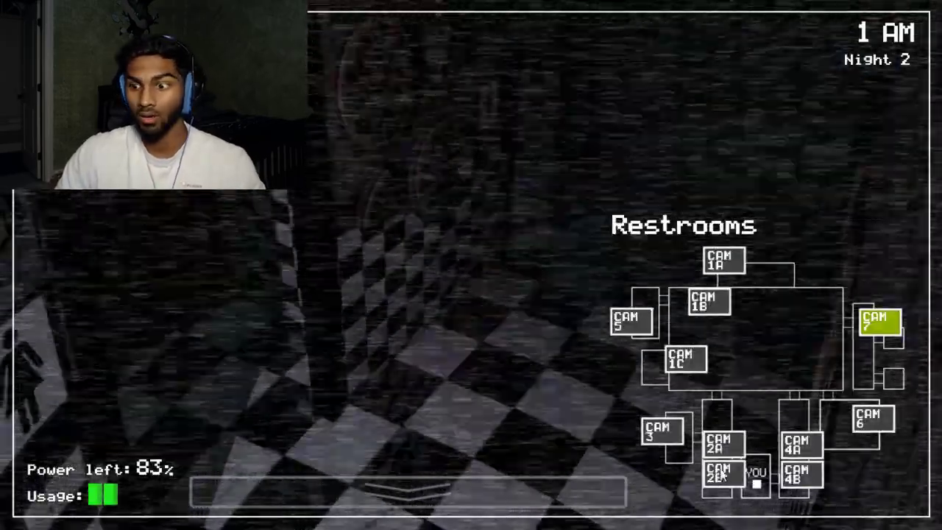
pyautogui.click(721, 473)
pyautogui.click(721, 441)
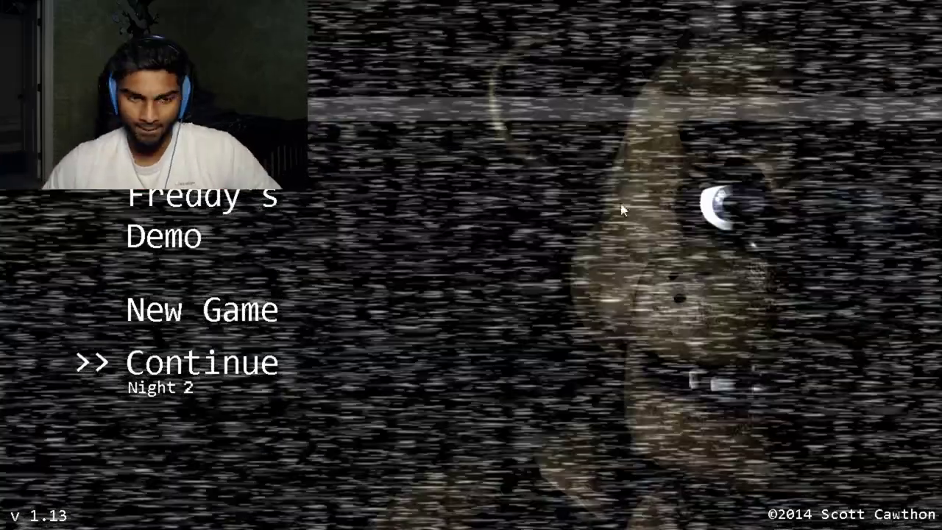
pyautogui.click(202, 362)
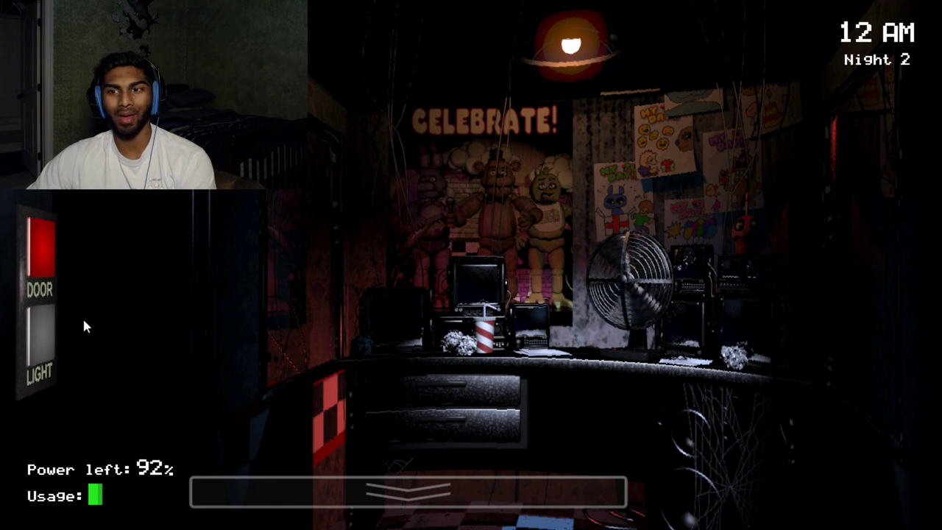
# - Flash the left and right doorway lights twice each on the restarted night
pyautogui.click(42, 327)
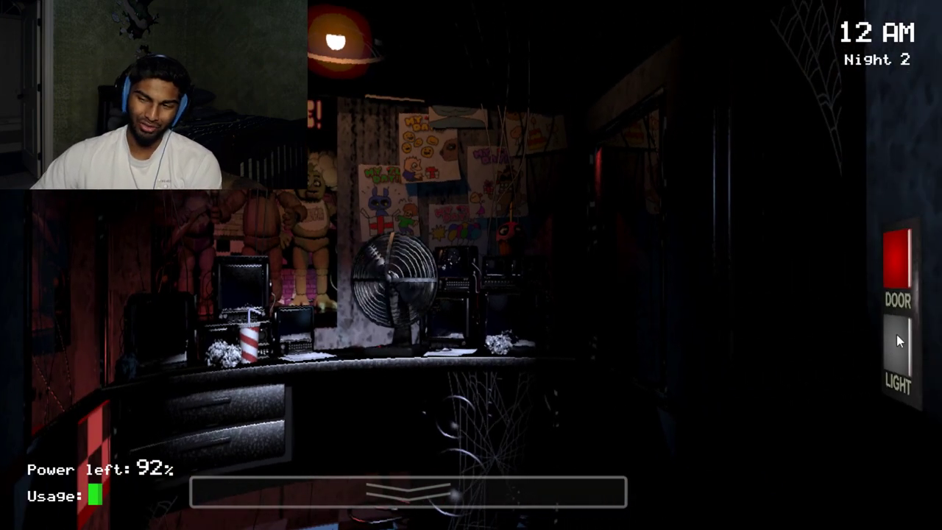
pyautogui.click(897, 337)
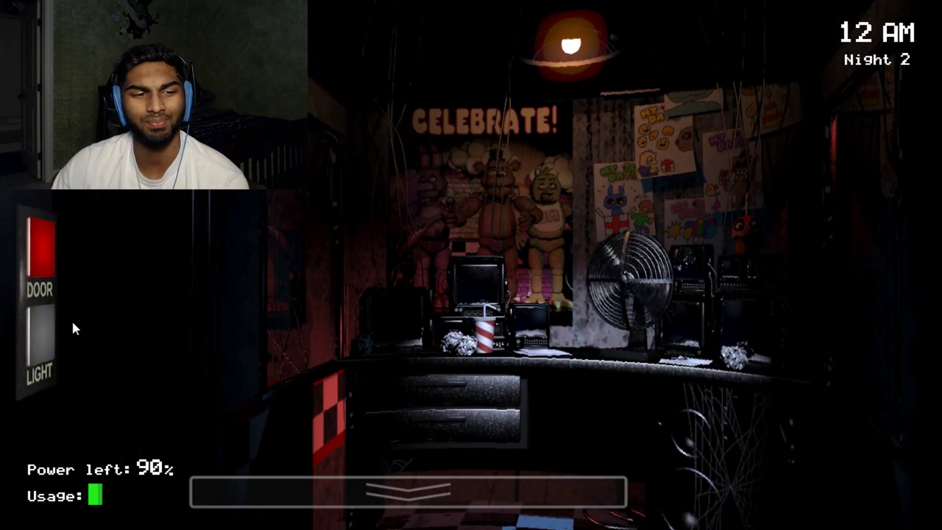
pyautogui.click(55, 322)
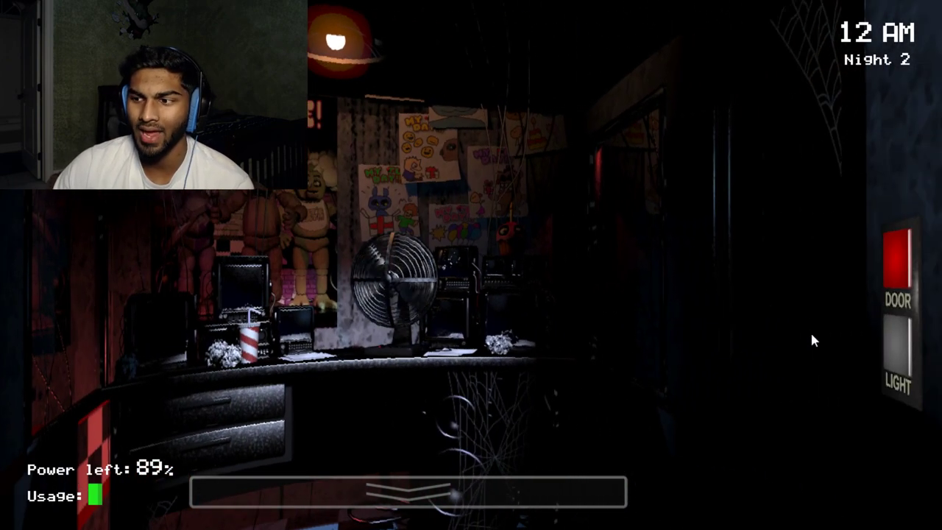
pyautogui.click(887, 348)
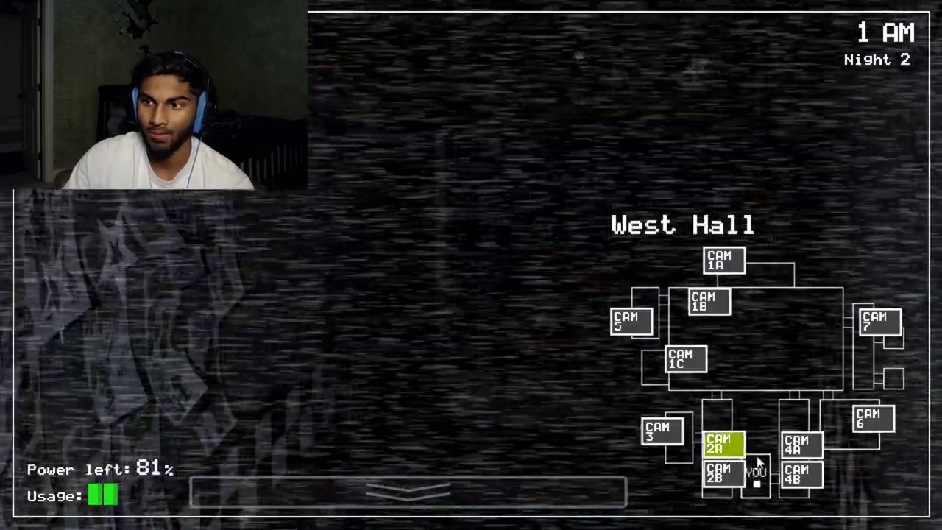
# - Check the East Hall, E. Hall Corner, West Hall and one more camera feed
pyautogui.click(809, 449)
pyautogui.click(800, 475)
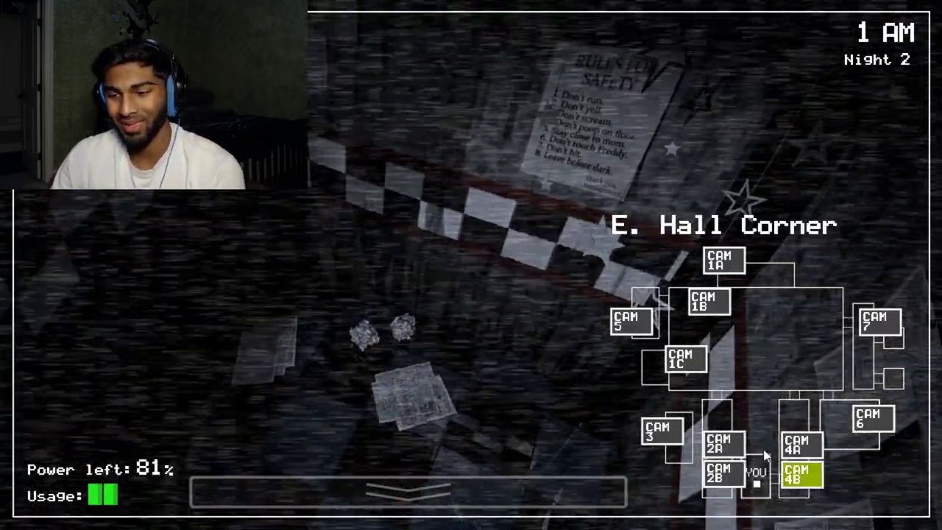
pyautogui.click(720, 443)
pyautogui.click(686, 361)
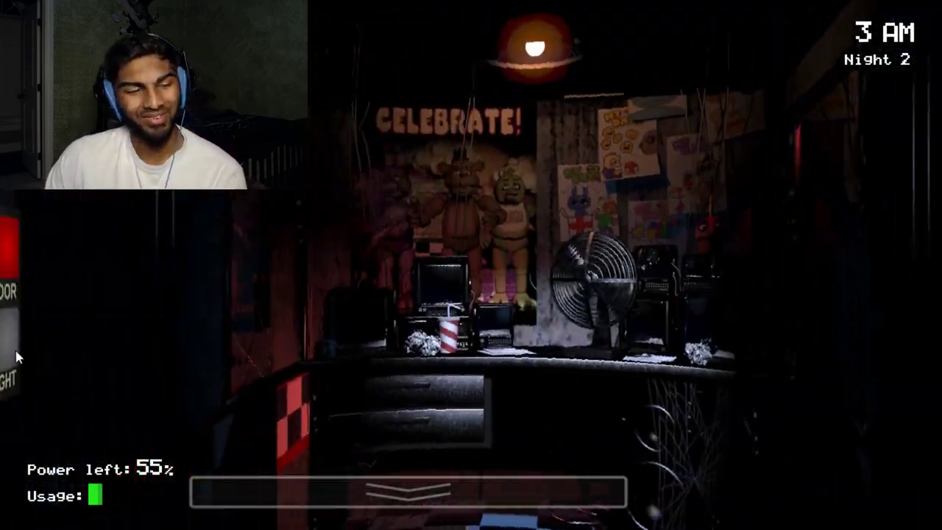
# - Spot Bonnie at the left doorway and shut the left door, also lighting the right hallway
pyautogui.click(39, 346)
pyautogui.click(39, 250)
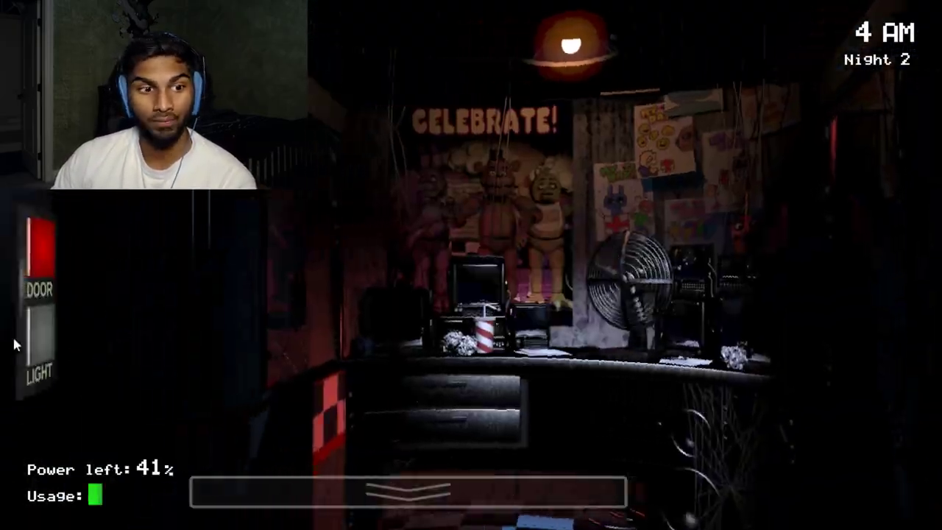
pyautogui.click(39, 346)
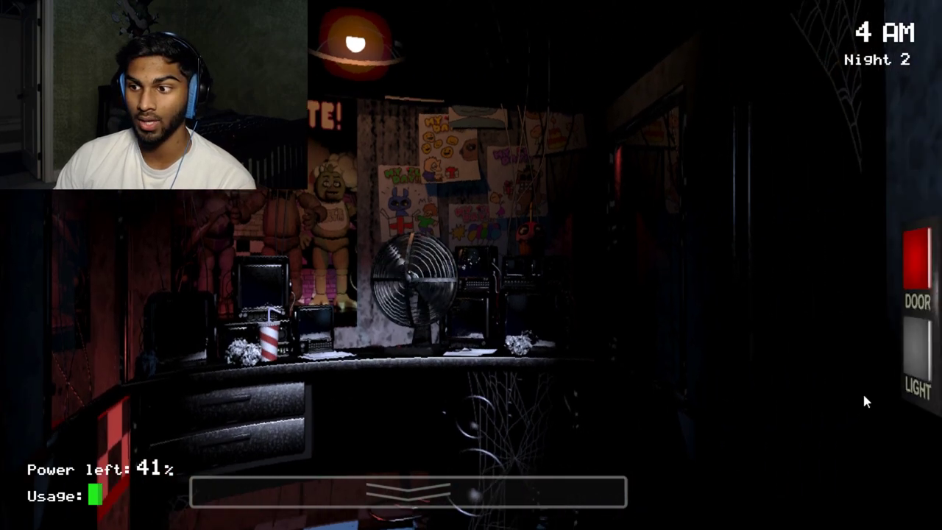
pyautogui.click(894, 361)
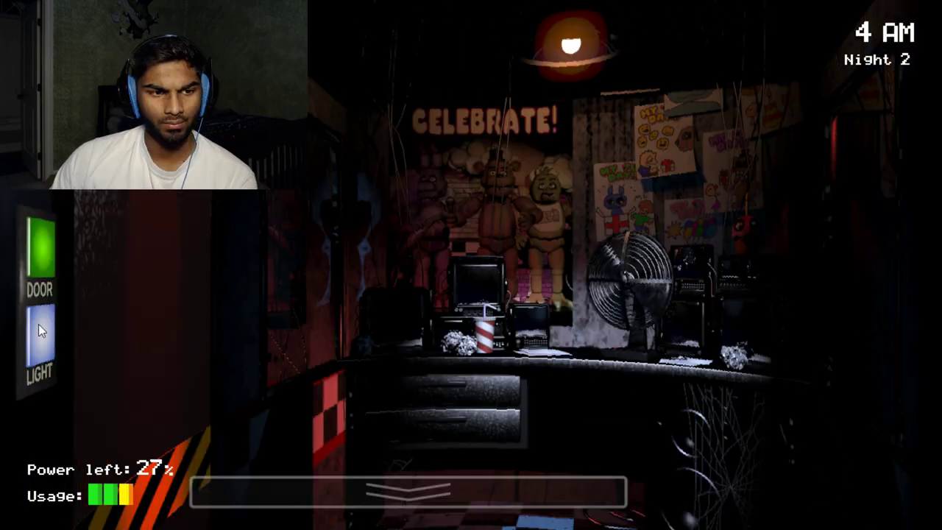
pyautogui.click(40, 263)
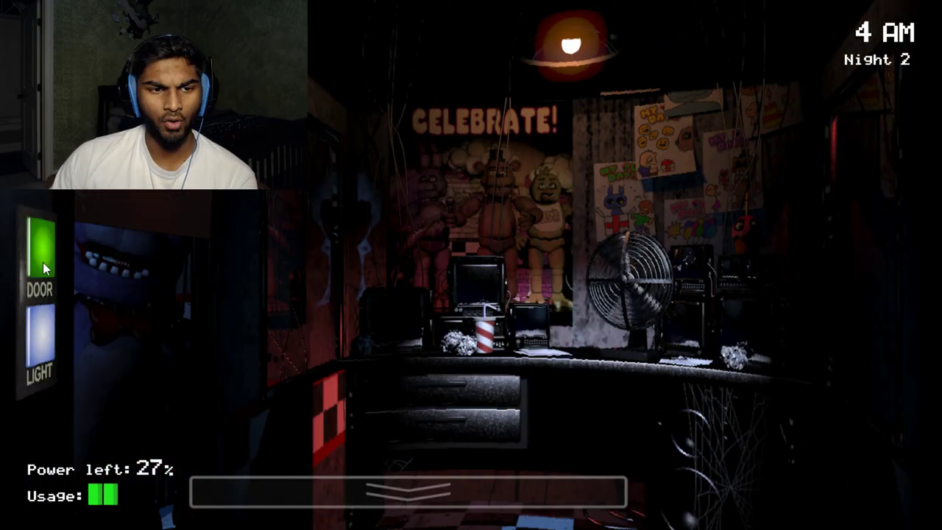
pyautogui.click(41, 263)
pyautogui.click(22, 328)
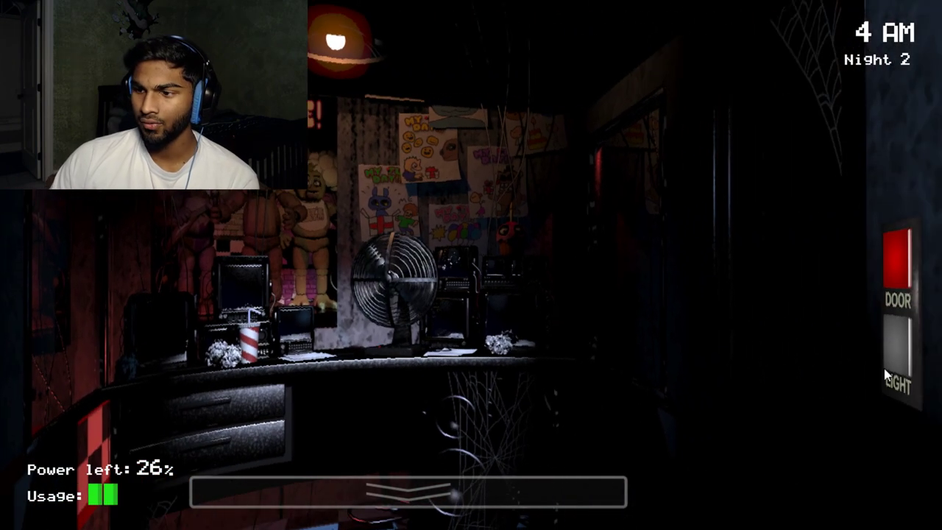
# - Spot Chica in the right hallway, shut the right door, and recheck both lights
pyautogui.click(895, 362)
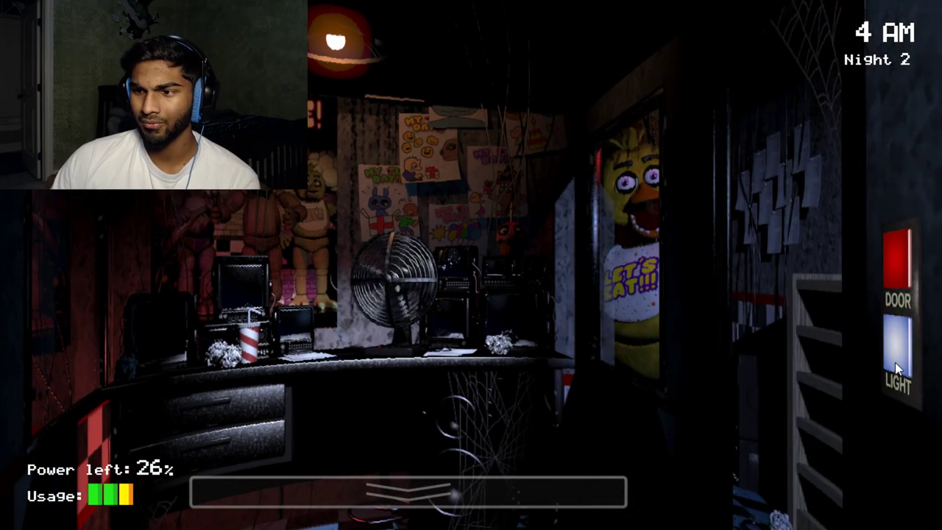
pyautogui.click(905, 302)
pyautogui.click(895, 362)
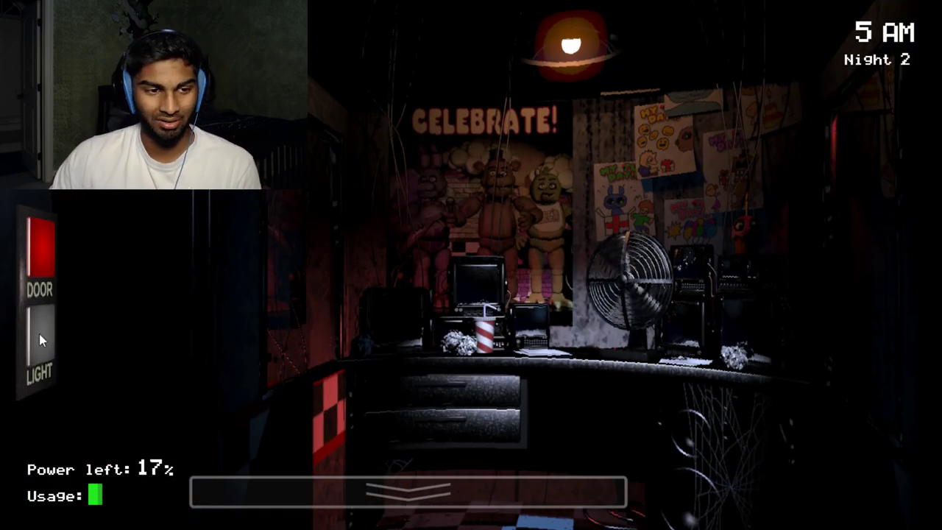
pyautogui.click(39, 334)
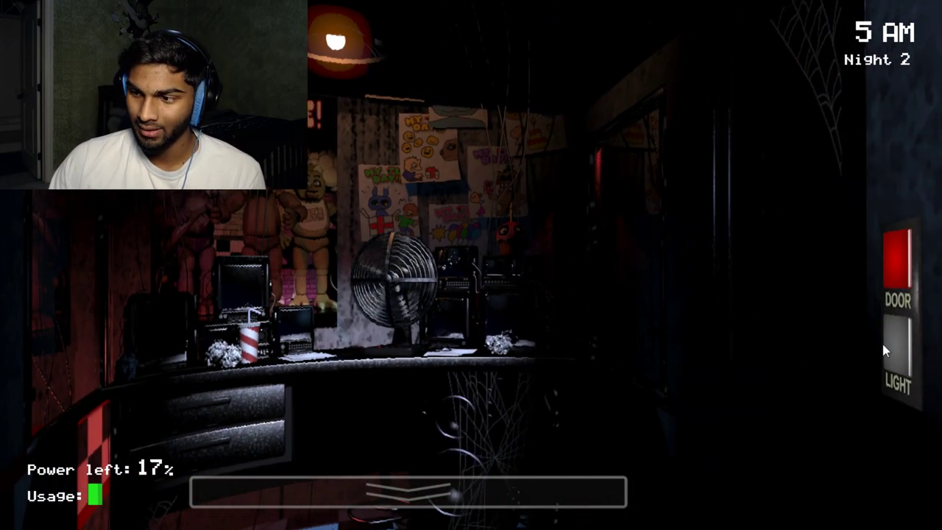